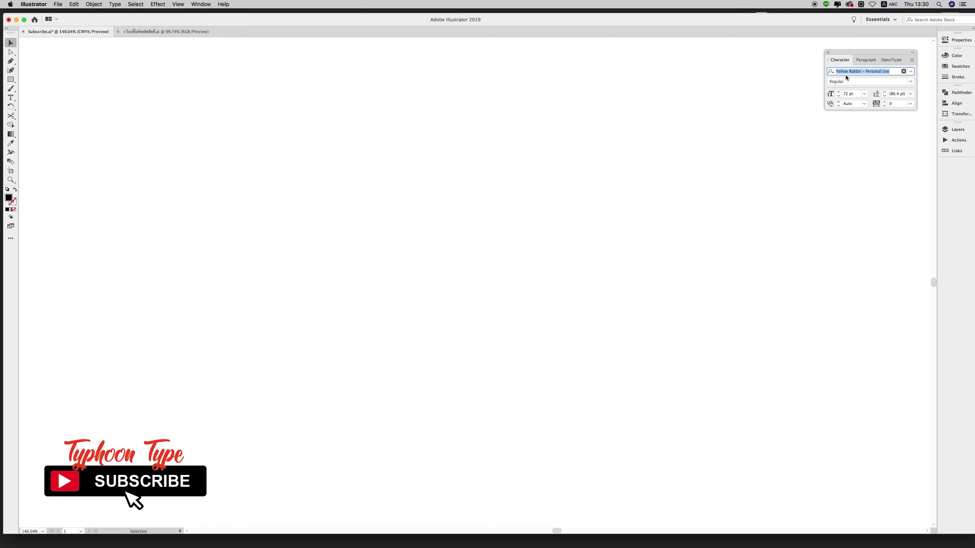
- Place placeholder text on the artboard, move it left and scale it up
left_click(11, 97)
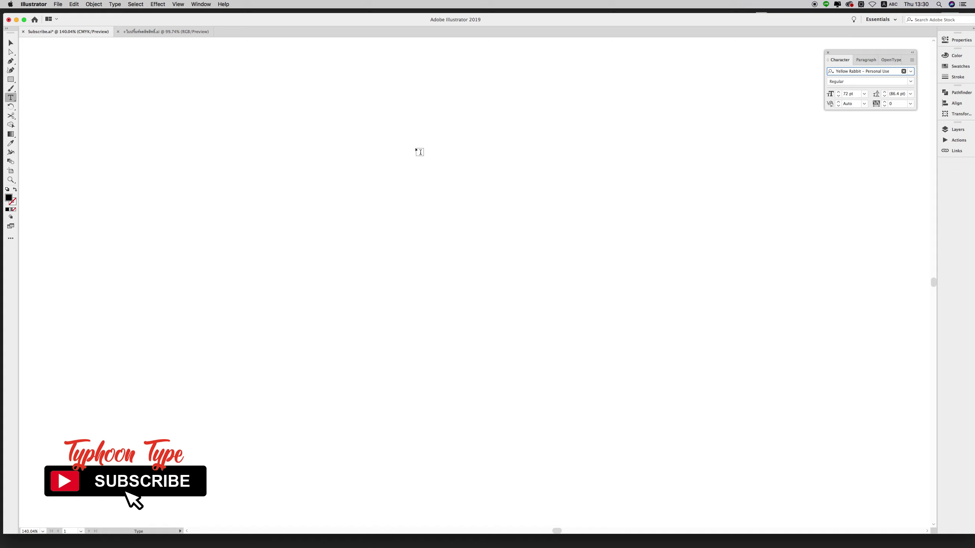
left_click(453, 157)
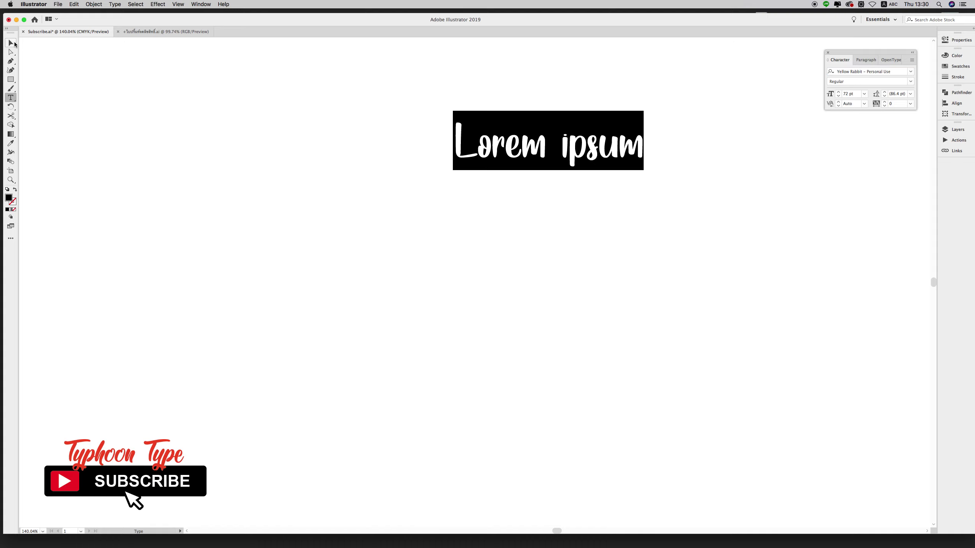
left_click(10, 43)
left_click_drag(556, 148, 461, 147)
left_click(556, 173)
left_click_drag(556, 173, 635, 194)
- Replace the placeholder with the heading 'Typhoon Type' in Yellow Rabbit
key("t")
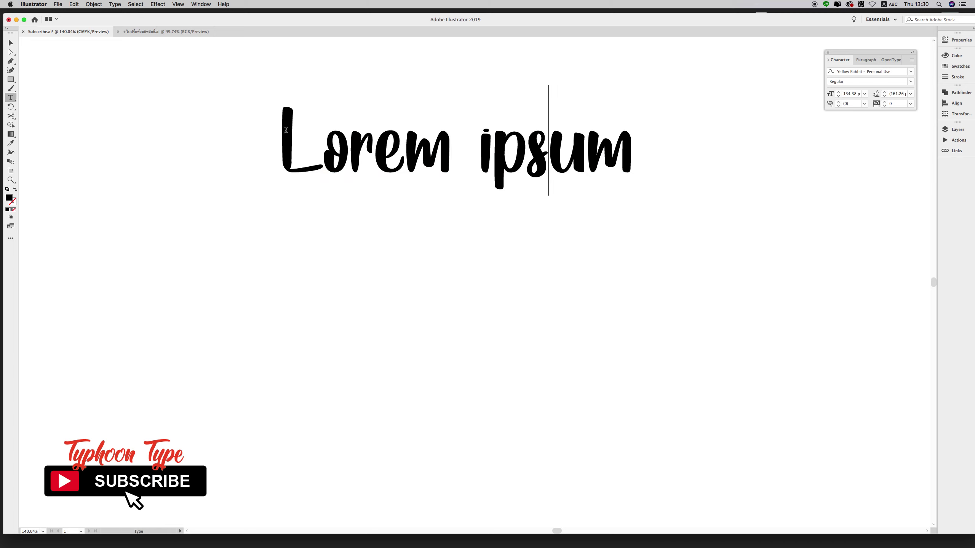
left_click_drag(282, 133, 698, 176)
type("Typho")
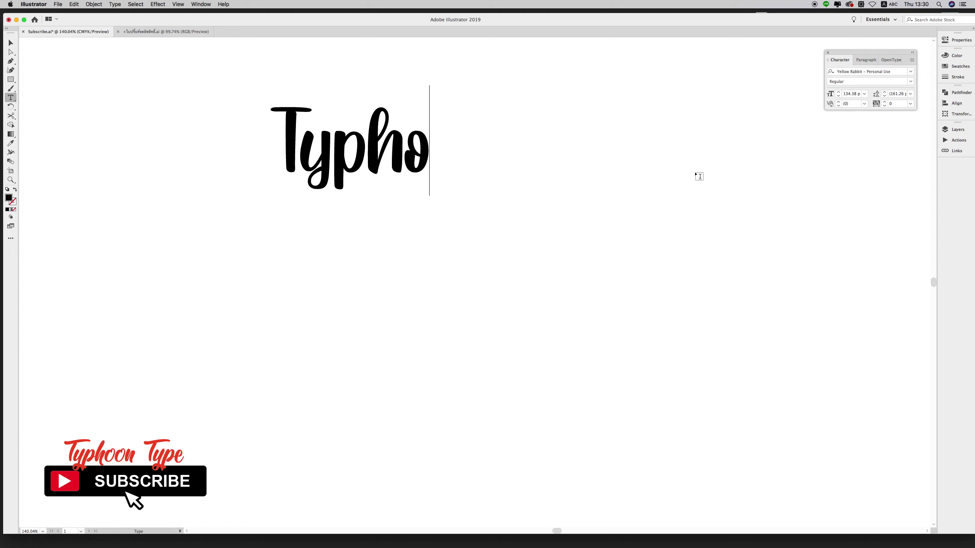
type("on Ty")
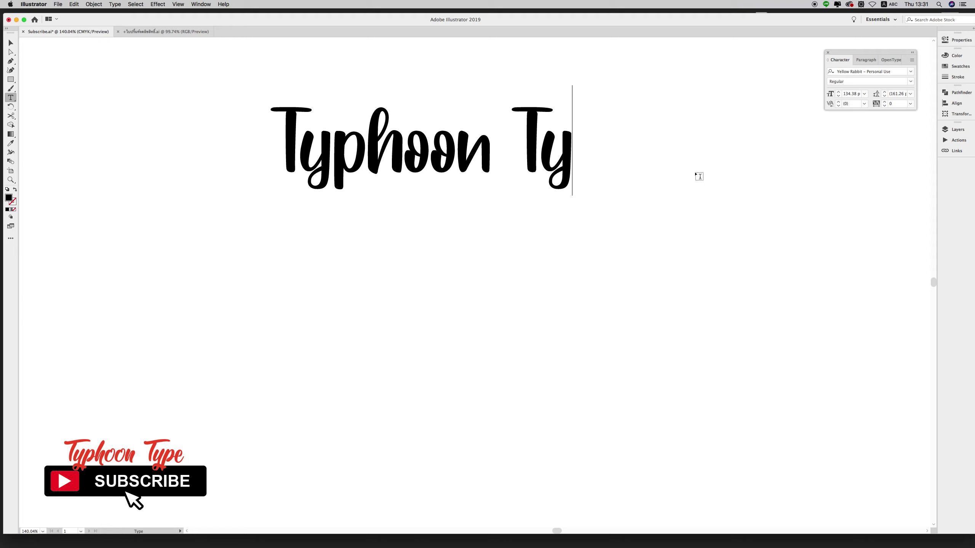
type("pe")
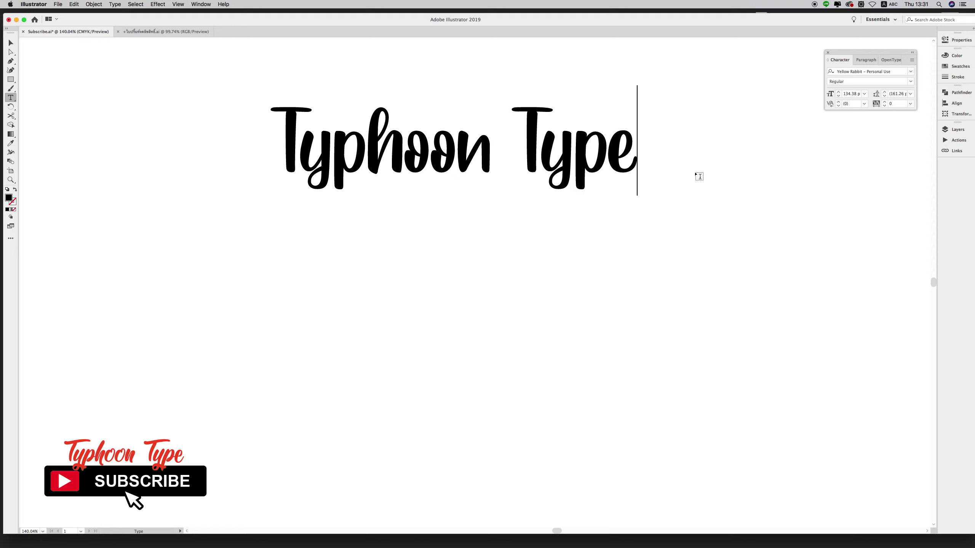
key("Escape")
left_click(600, 276, "super")
- Add '<' and '>' splash ornaments before and after 'Typhoon Type', then select the heading
left_click(283, 135)
type("<")
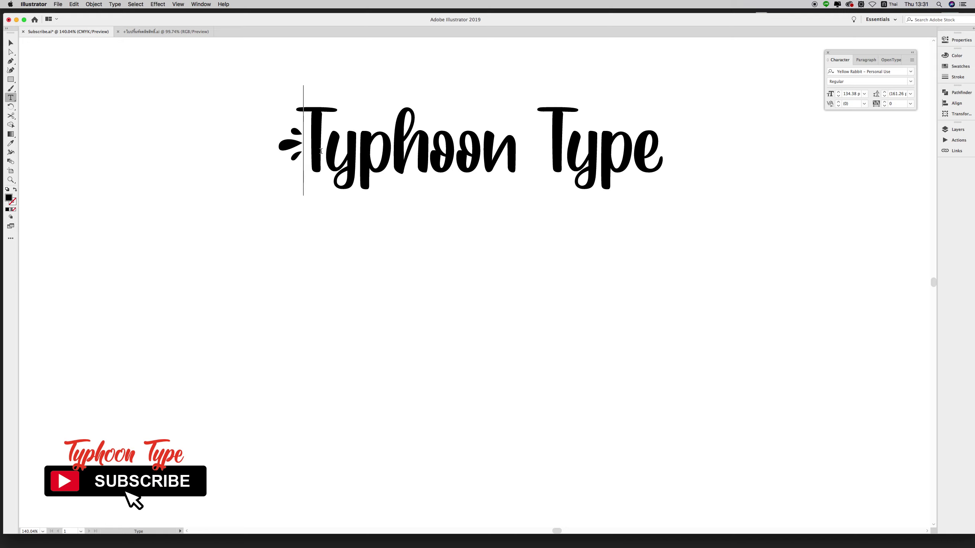
key("End")
type(">")
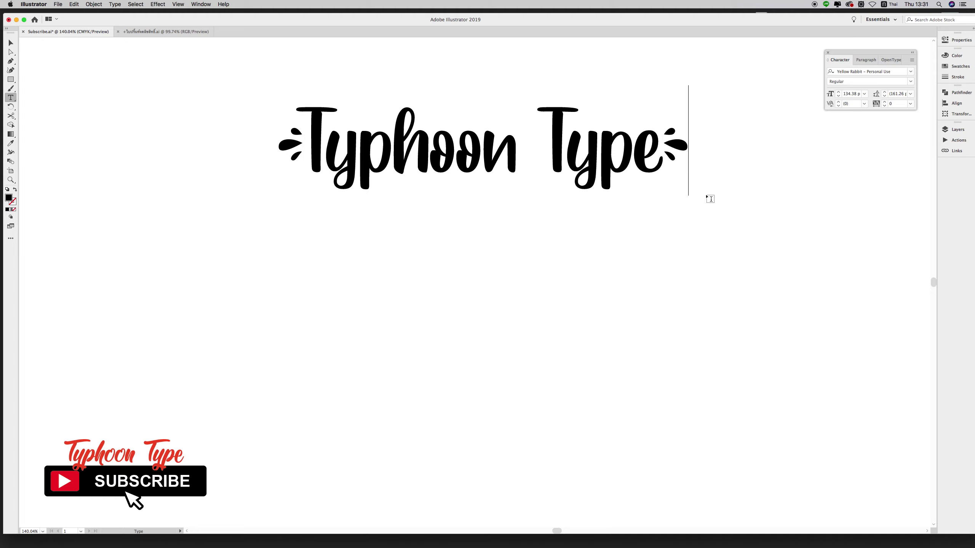
left_click(11, 43)
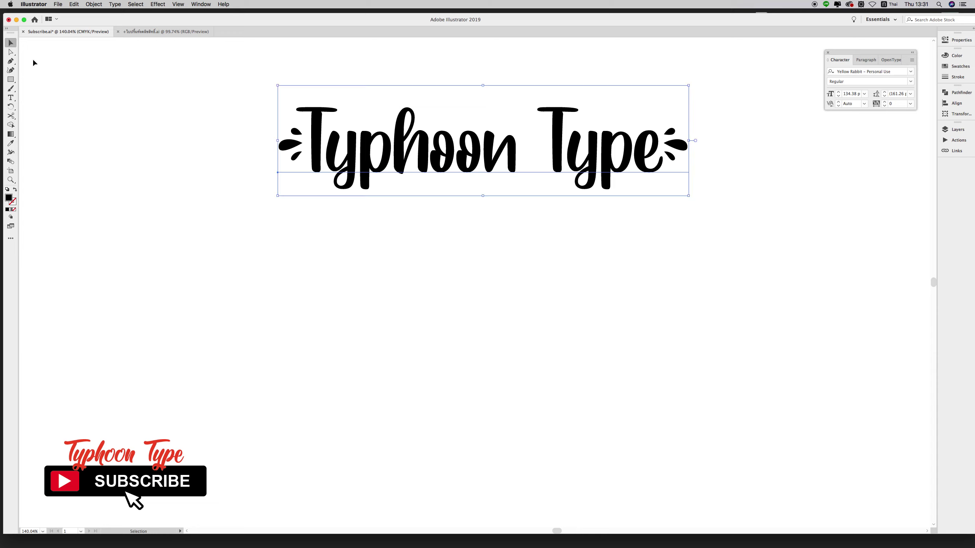
left_click(588, 165)
- Alt-drag a copy of the heading below and retype it as 'yell l l'
left_click_drag(588, 165, 587, 278)
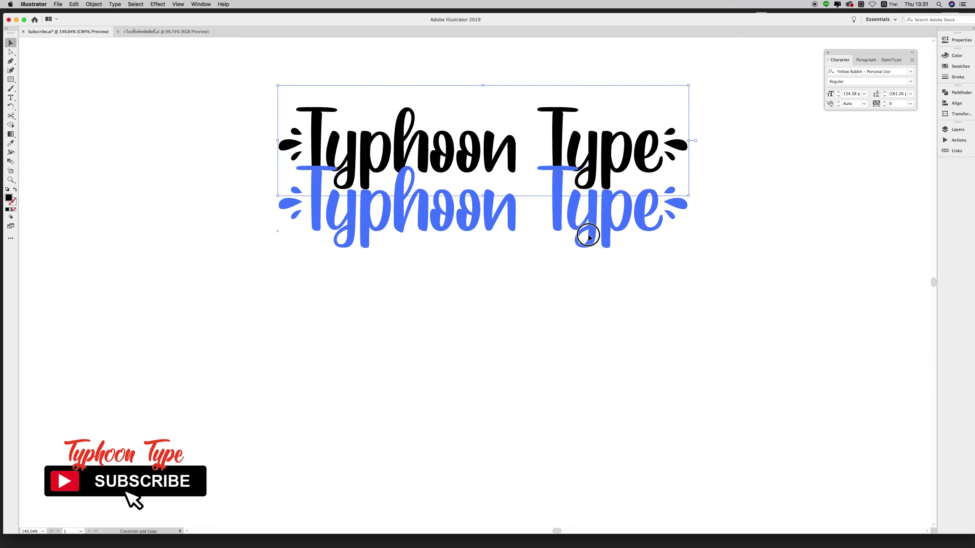
double_click(587, 278)
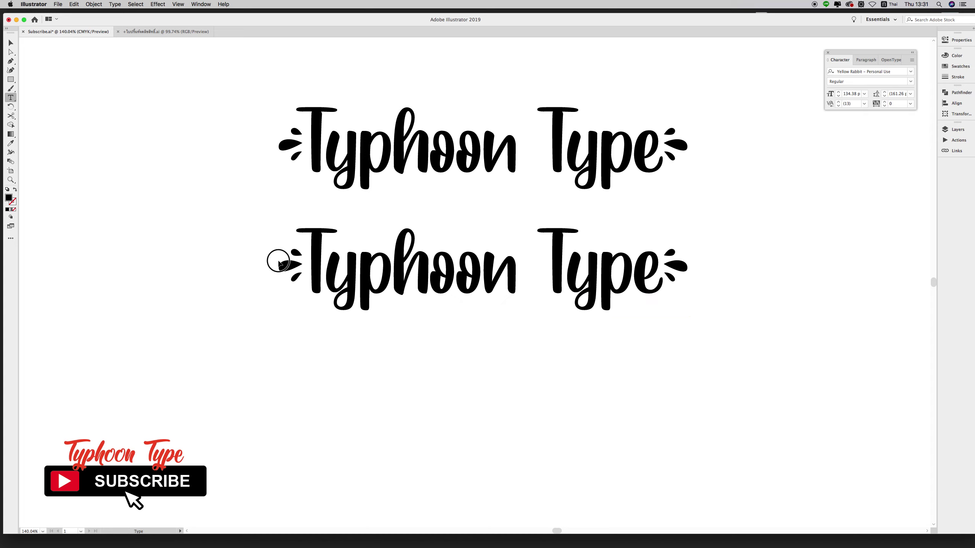
left_click_drag(279, 260, 737, 289)
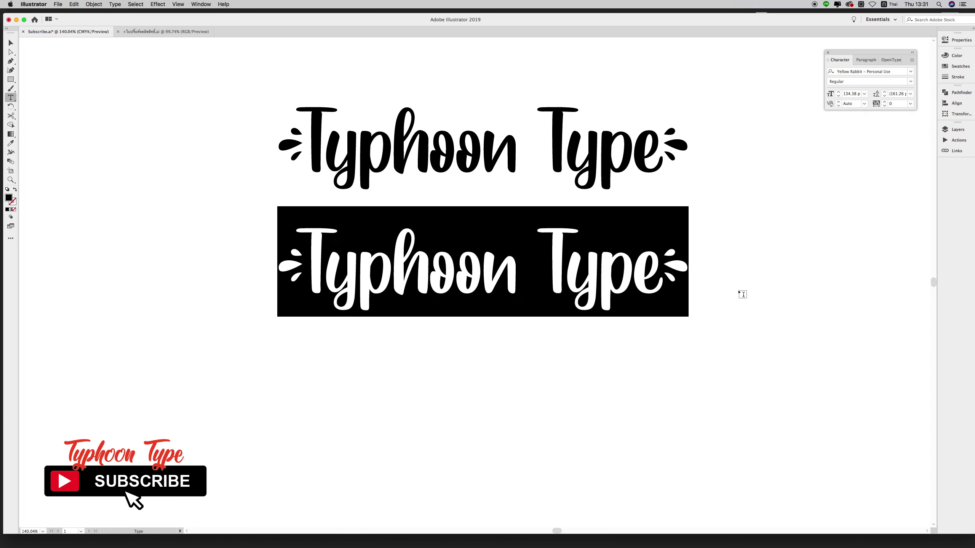
type("y")
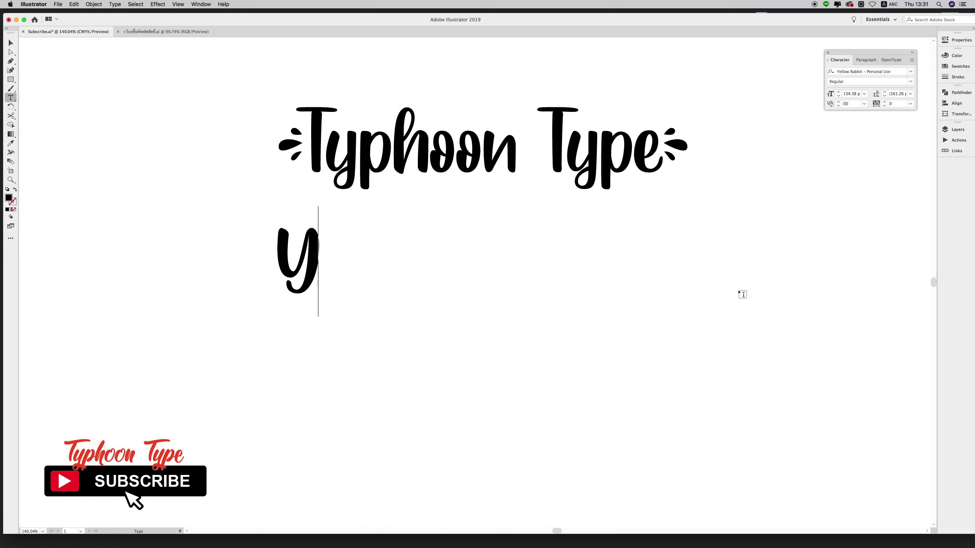
type("e")
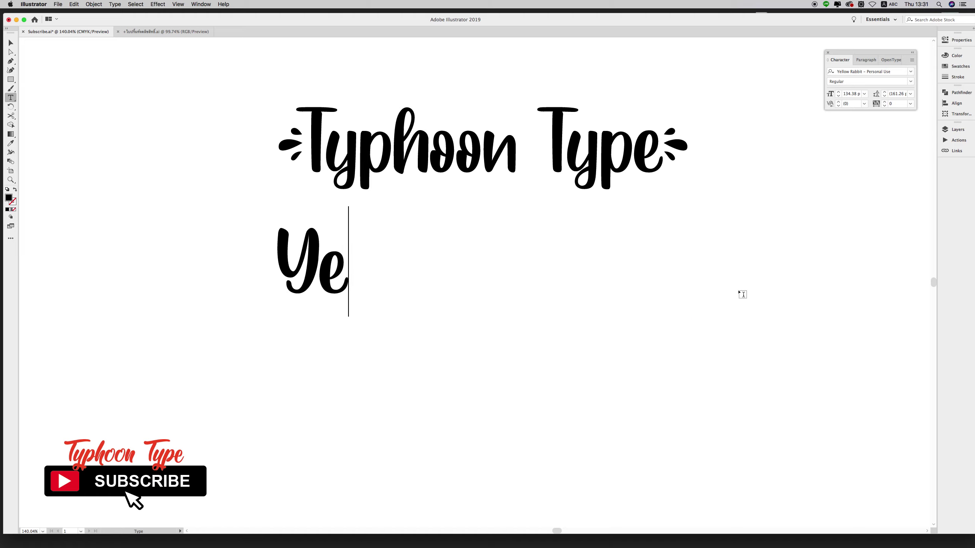
type("ll")
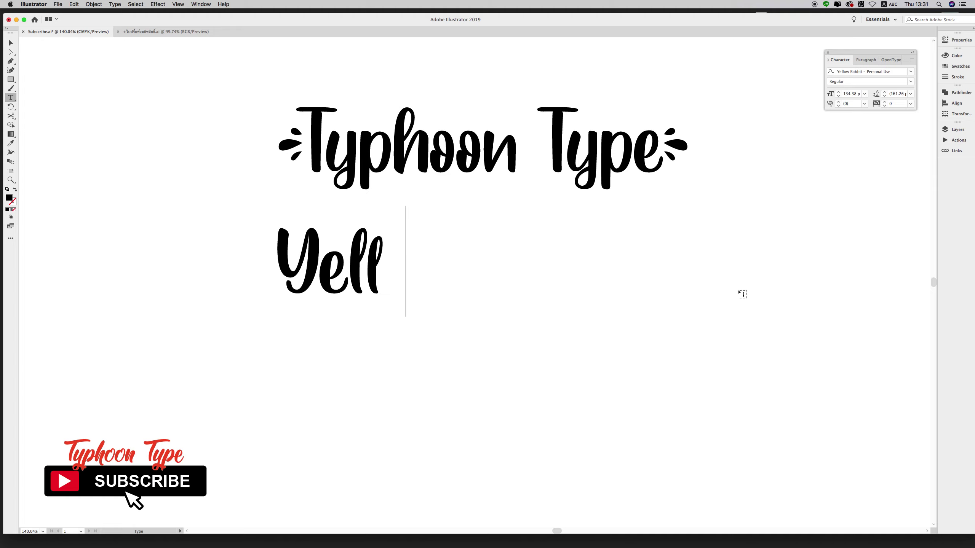
type(" l")
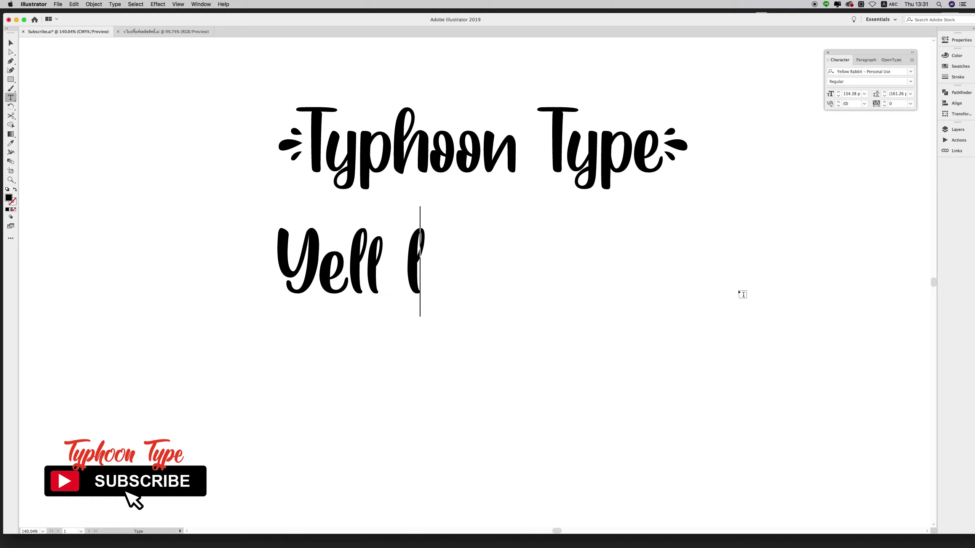
type(" l")
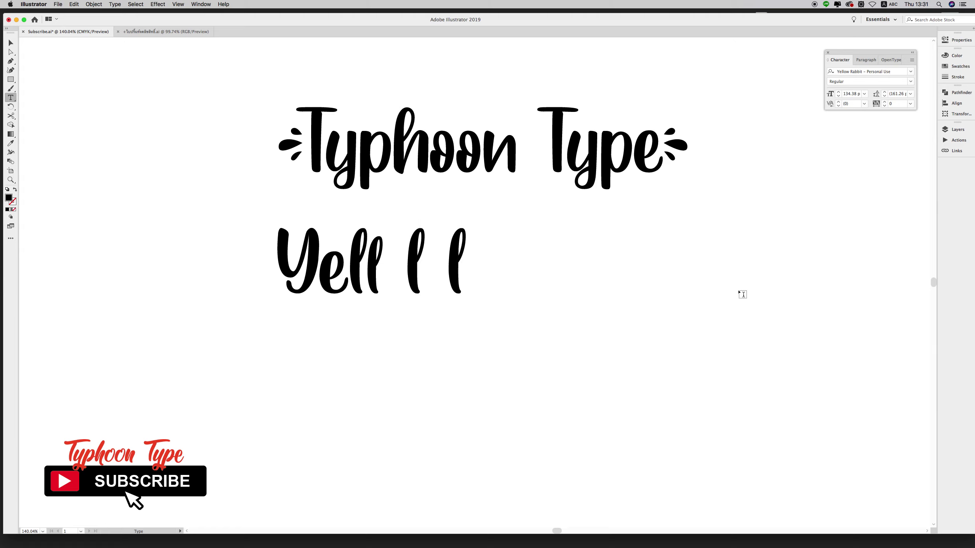
- Tighten the two l's to -80 tracking so they read 'Yell ll'
left_click_drag(418, 259, 488, 269)
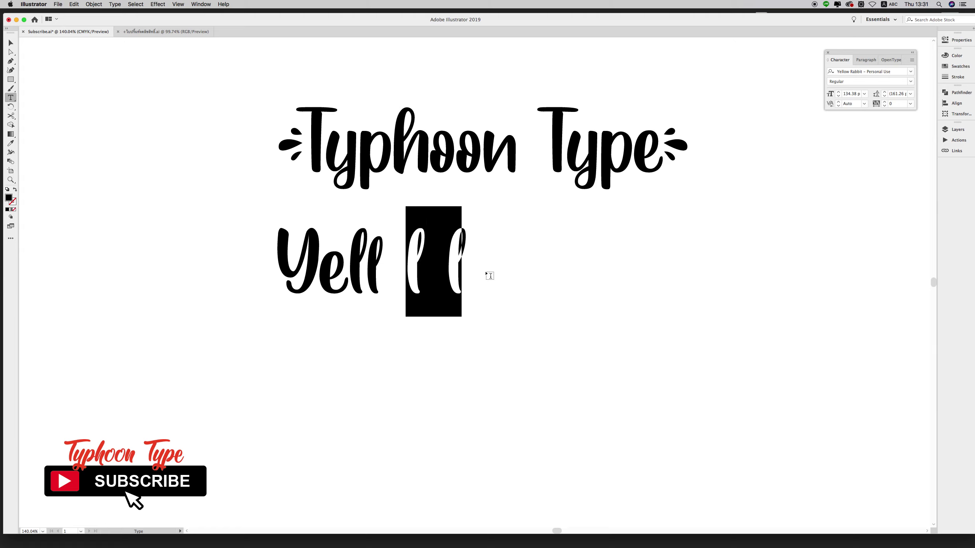
key("alt+Left")
key("alt+Left")
key("alt+Left")
key("alt+Left")
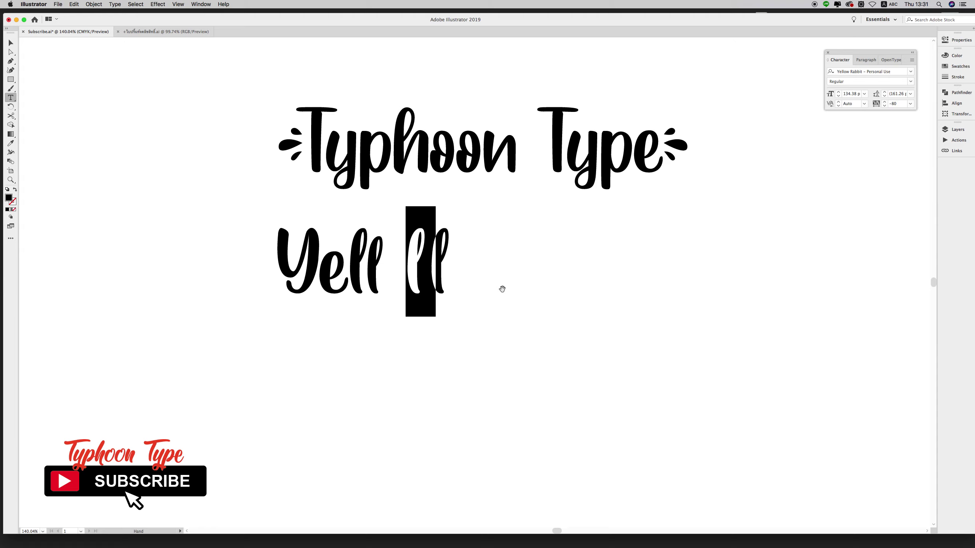
key("Escape")
key("super+shift+a")
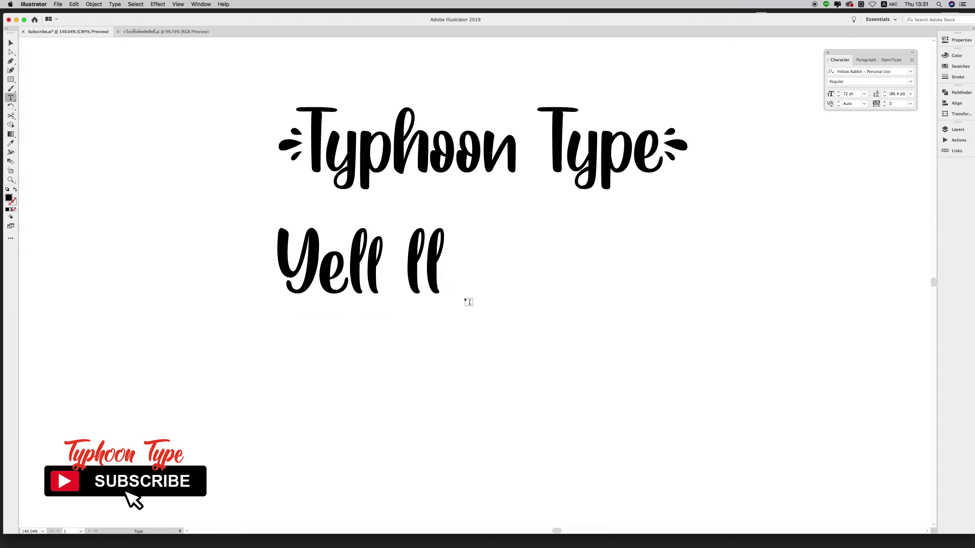
left_click(11, 43)
- Duplicate 'Yell ll' to the right and retype the copy as 'Rabb b b'
left_click_drag(435, 275, 453, 278)
left_click_drag(358, 274, 572, 276)
double_click(570, 269)
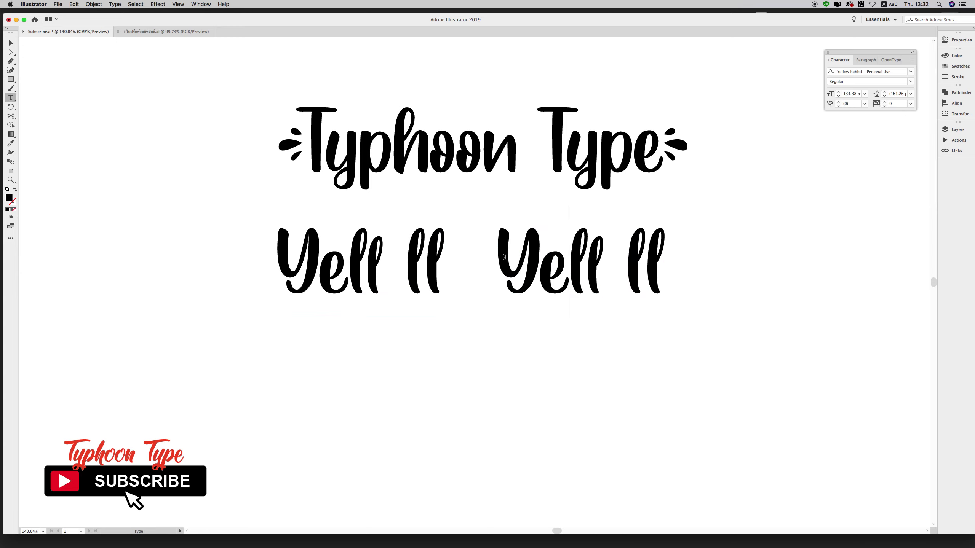
key("ctrl+a")
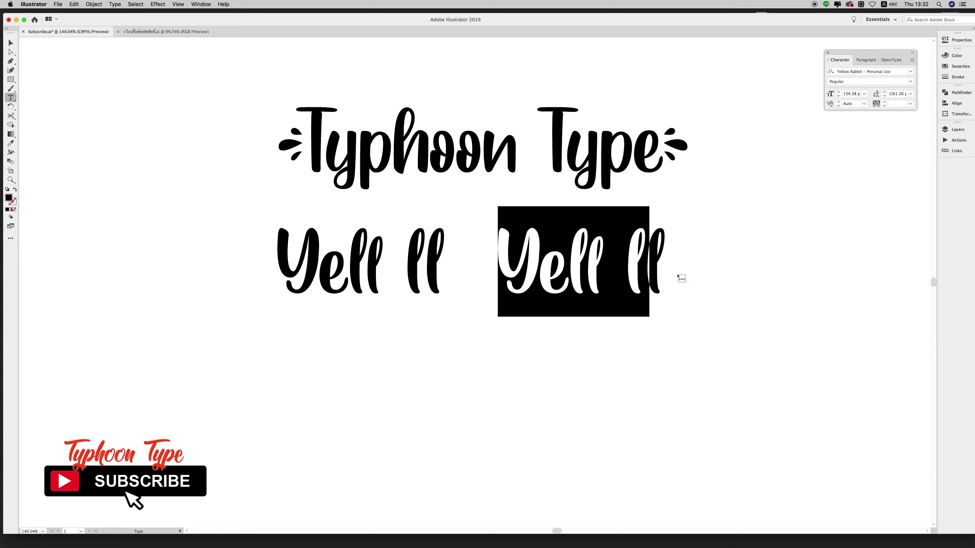
type("Ra")
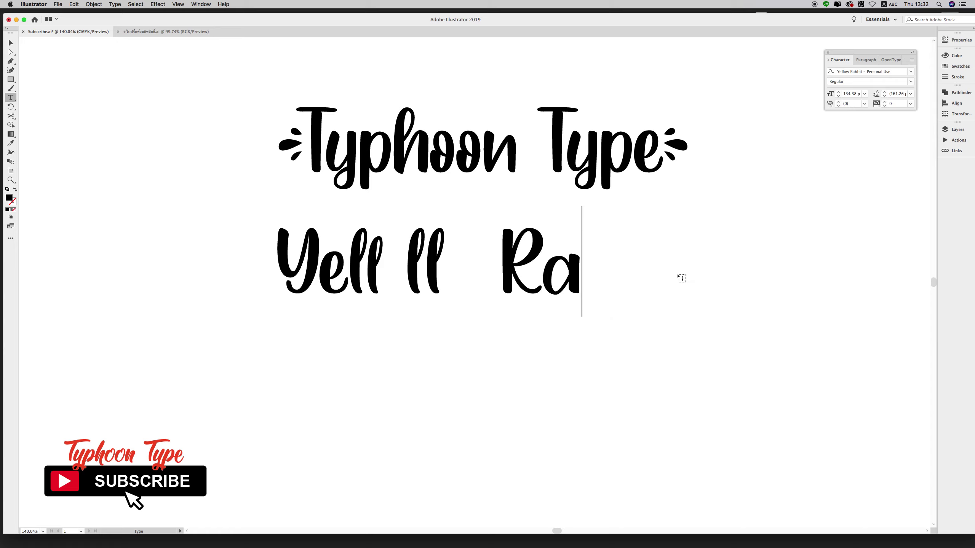
type("b")
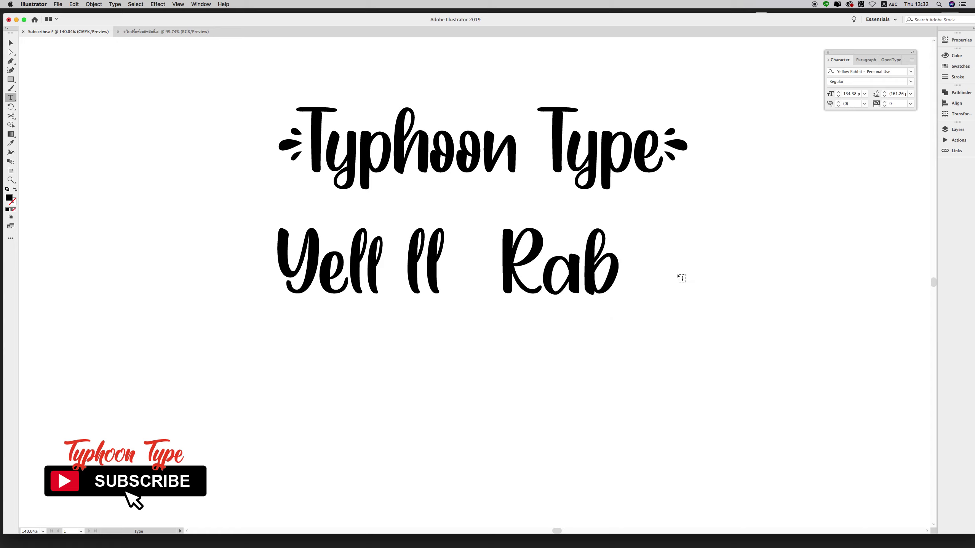
type("b")
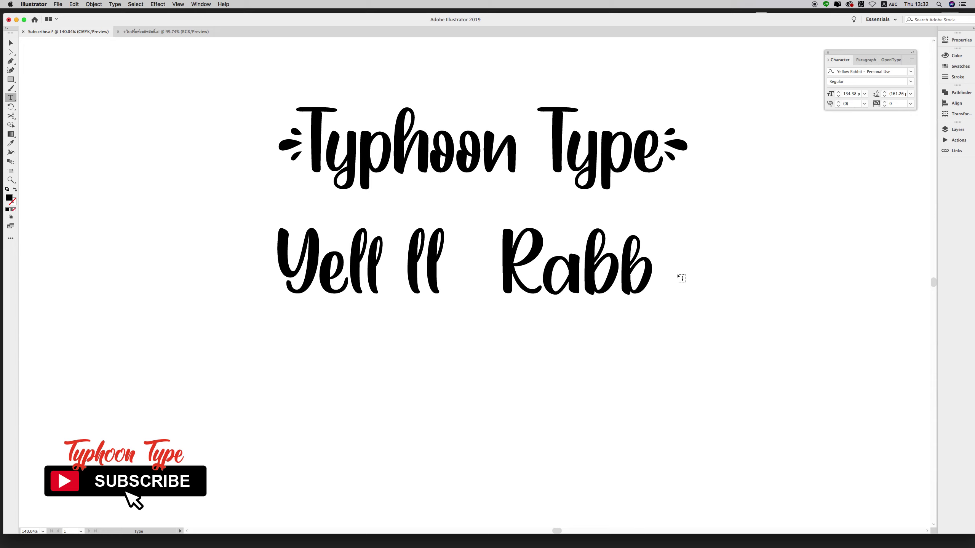
type("i")
type("bib")
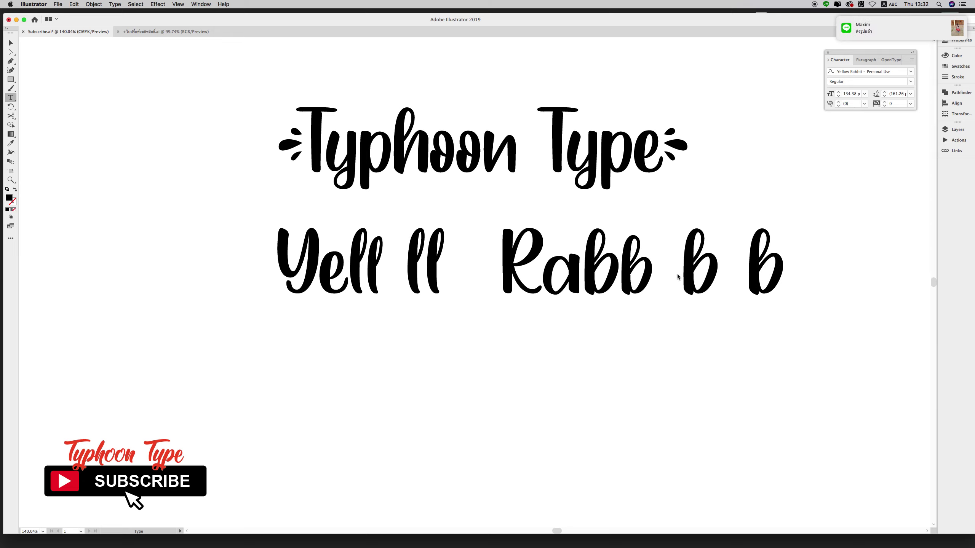
left_click_drag(689, 263, 808, 266)
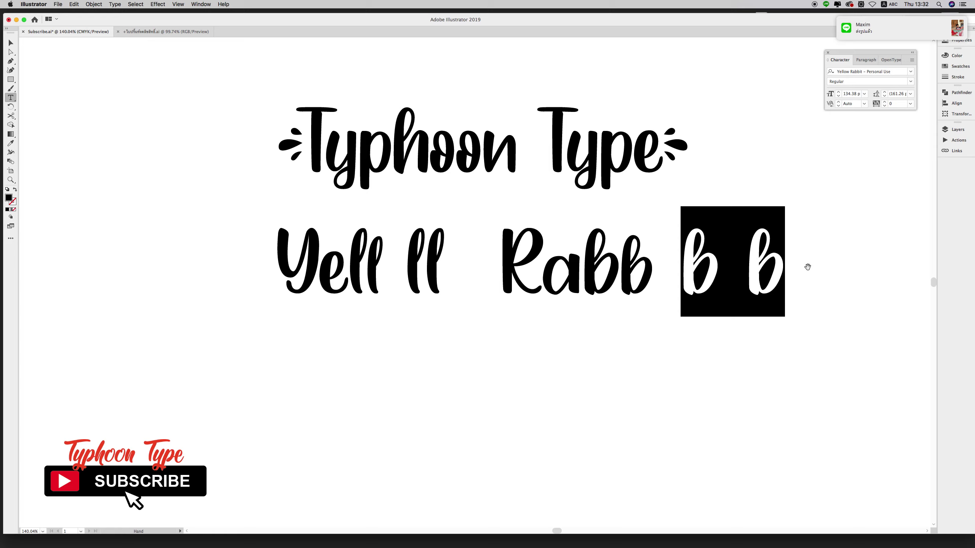
- Tighten the trailing 'b b' to -120 tracking so it joins as 'bb'
key("alt+Left")
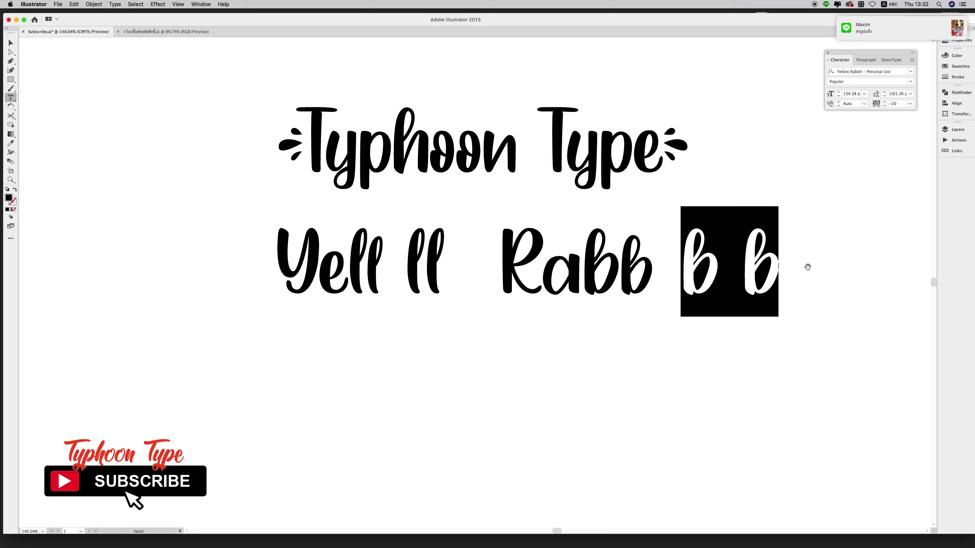
key("alt+Left")
key("alt+Left")
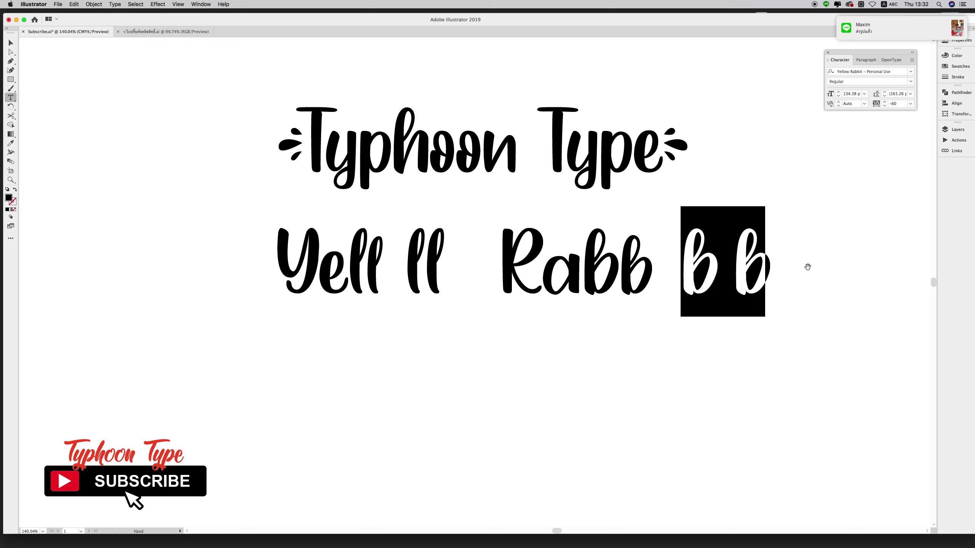
key("alt+Left")
key("alt+Left")
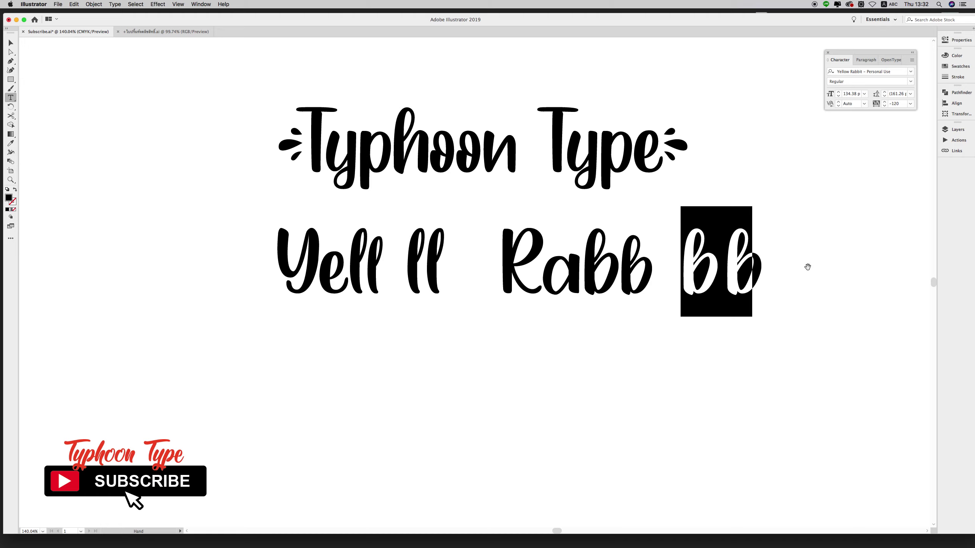
left_click(800, 273)
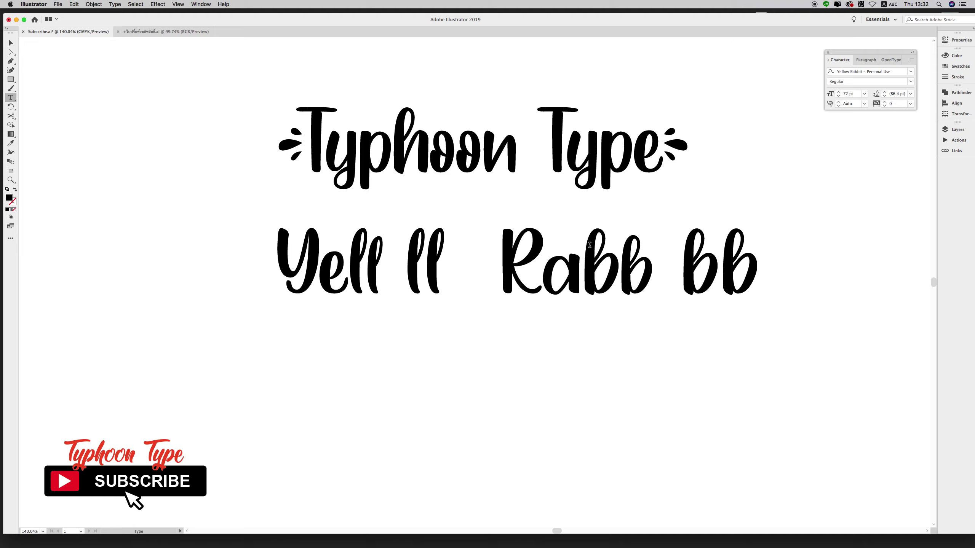
left_click_drag(681, 265, 773, 264)
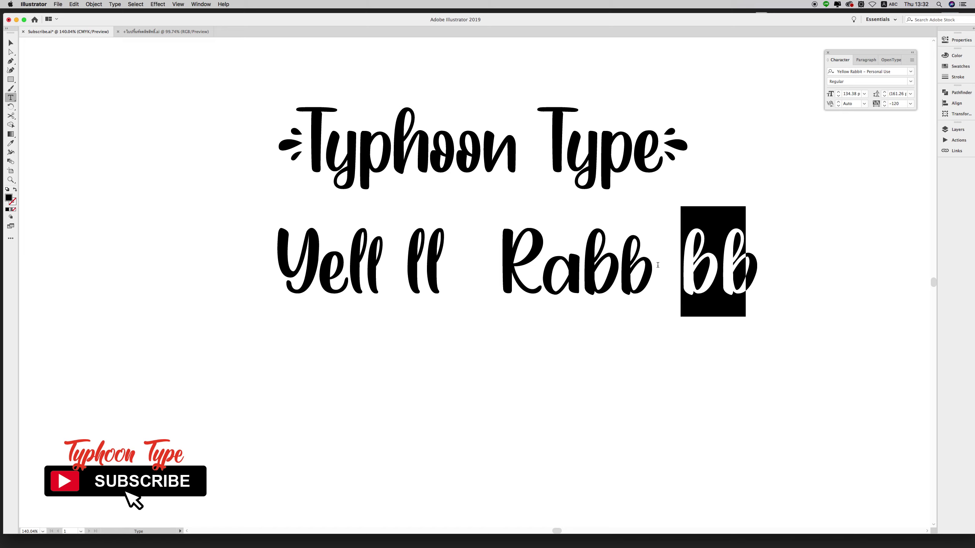
left_click_drag(651, 266, 580, 265)
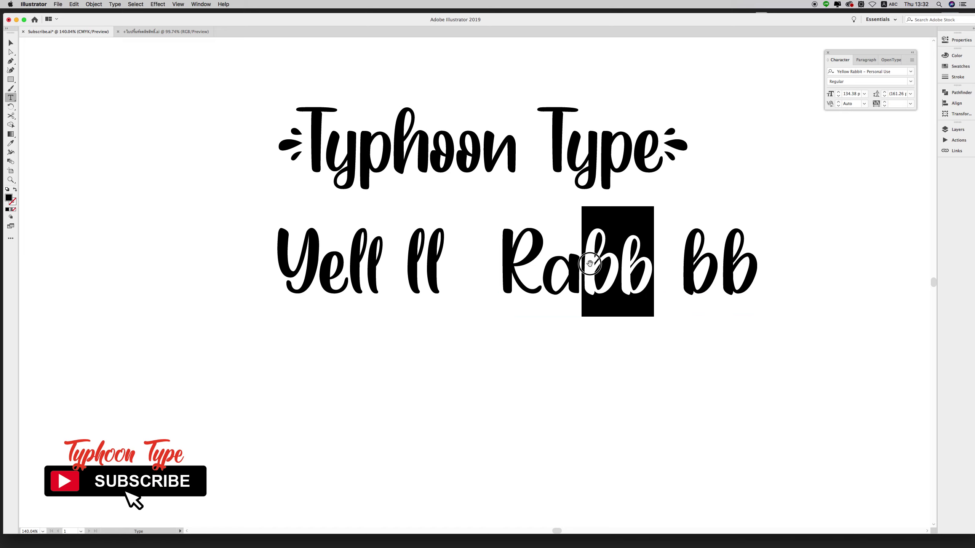
- Paste in the red 'Type ( Ligature Type )' label text
left_click(660, 350)
key("Escape")
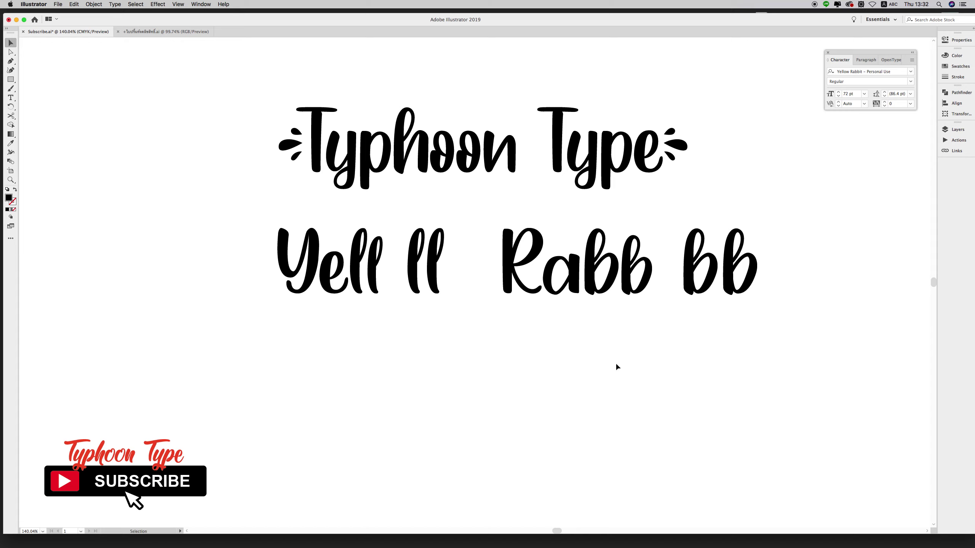
key("super+v")
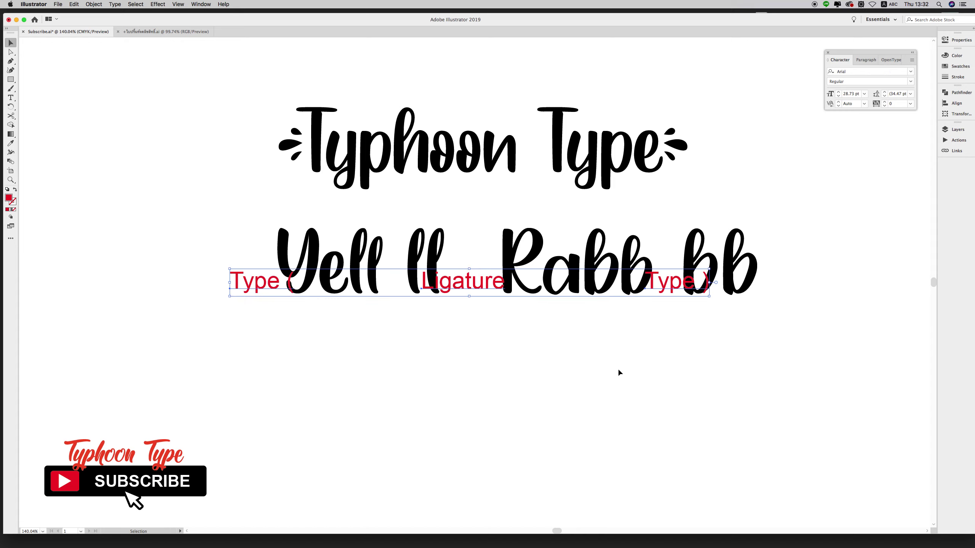
- Place red 'Type (' and 'Type )' beside Typhoon Type, with 'Ligature' labels under ll and bb
left_click_drag(493, 284, 500, 368)
left_click(268, 405)
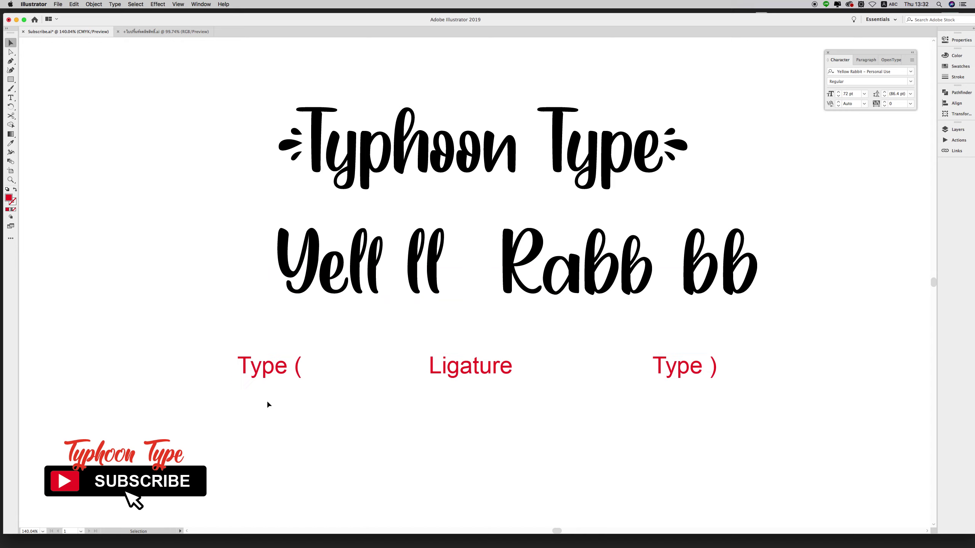
left_click_drag(283, 374, 277, 164)
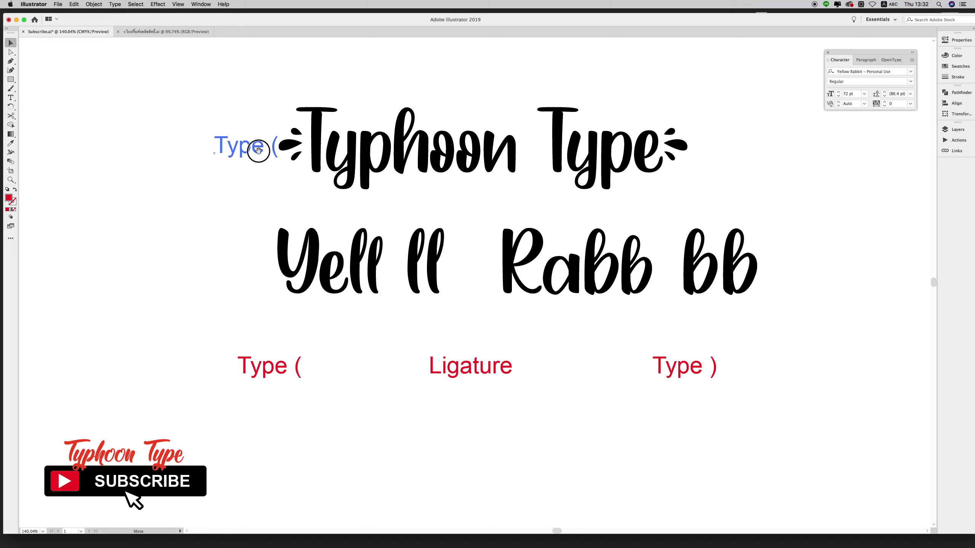
left_click_drag(685, 368, 721, 146)
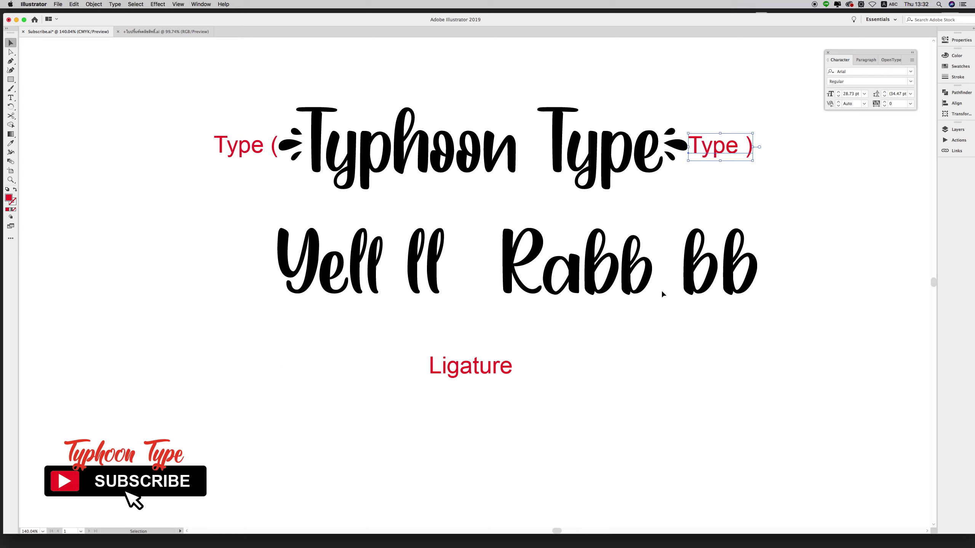
left_click(574, 375)
left_click_drag(500, 369, 550, 331)
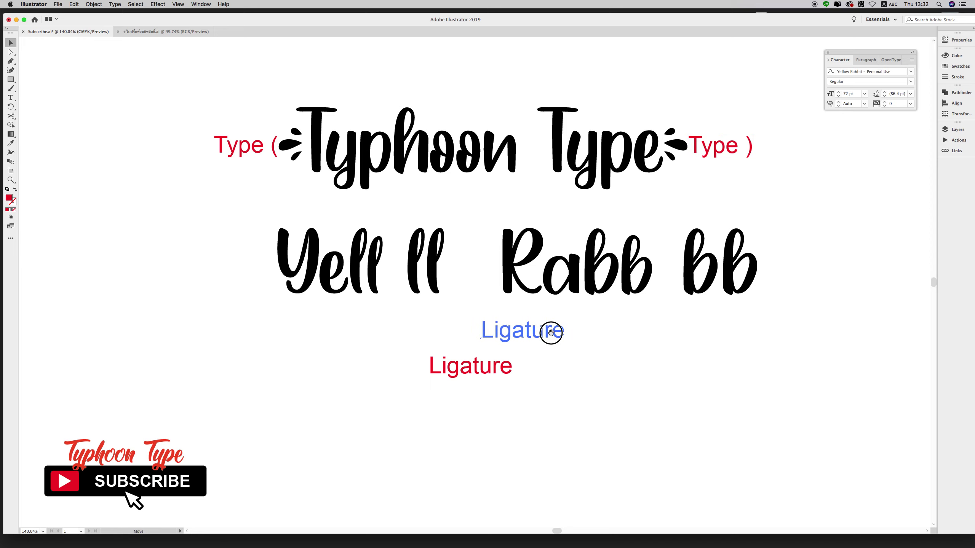
mouse_move(550, 332)
left_mouse_down()
mouse_move(430, 320)
mouse_move(749, 326)
mouse_move(661, 320)
left_mouse_up()
- Centre the Ligature label under bb and draw red boxes around 'Type (' and 'Type )'
left_click(631, 412)
key("m")
left_click_drag(205, 110, 303, 186)
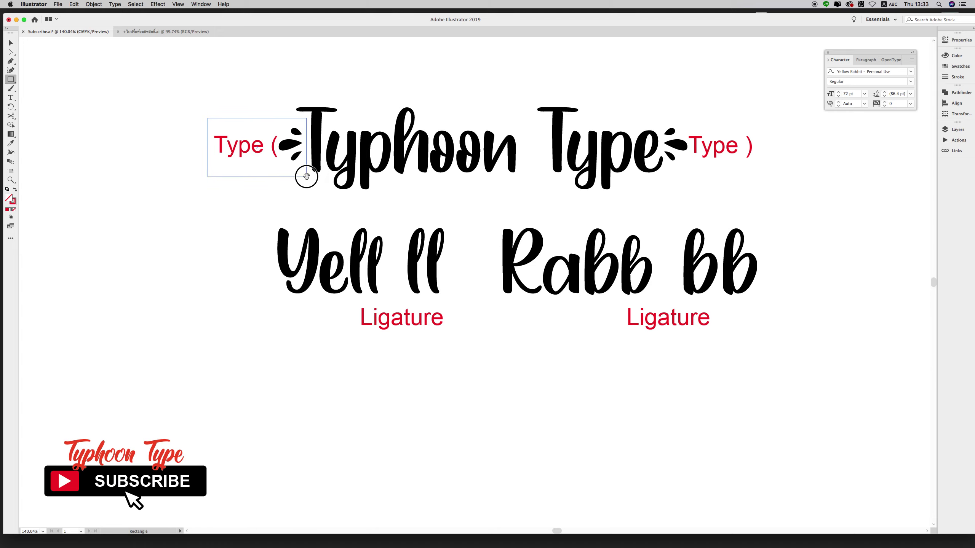
left_click_drag(303, 186, 307, 175)
left_click_drag(663, 121, 761, 173)
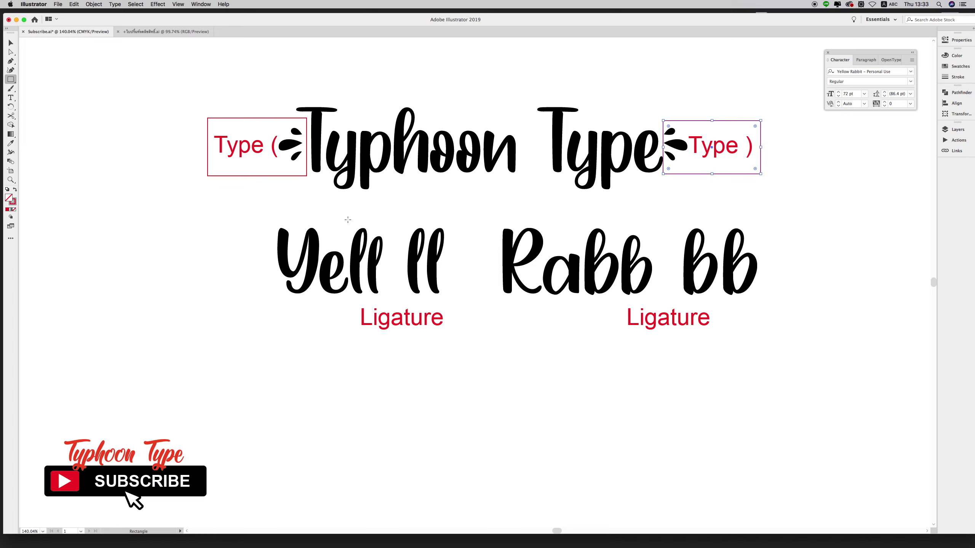
- Draw red boxes around ll and bb together with their Ligature labels
left_click_drag(348, 220, 463, 340)
left_click_drag(583, 220, 760, 332)
key("v")
left_click(711, 377)
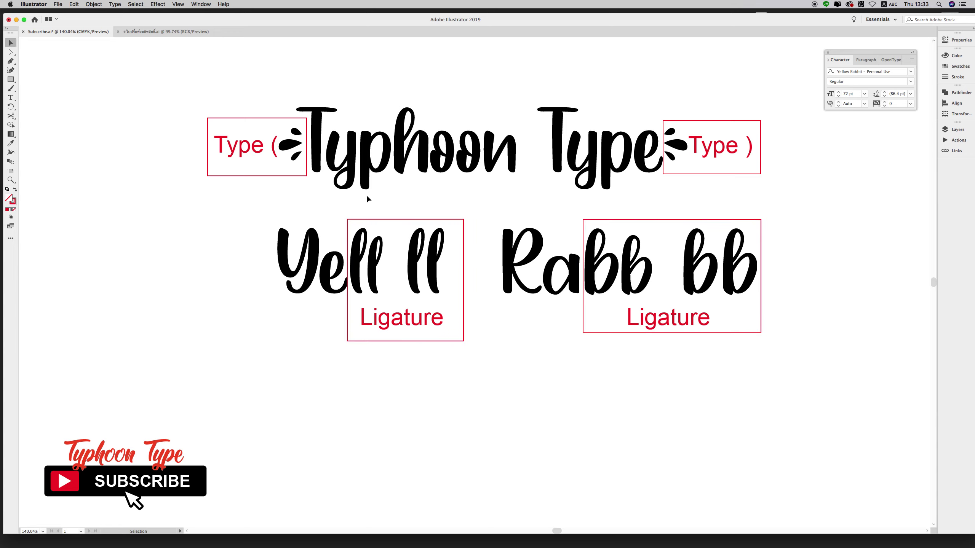